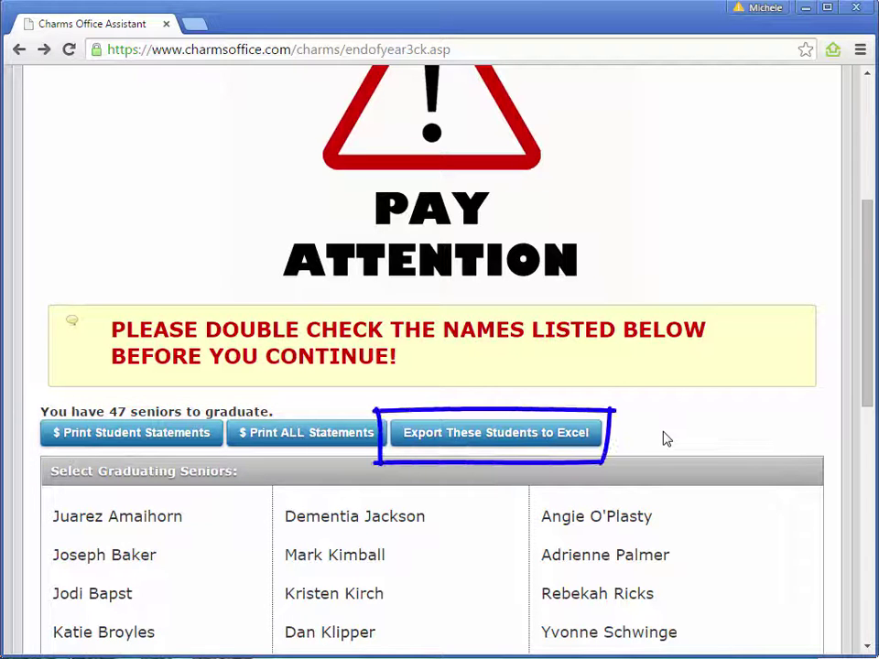
# Scroll through the 47 graduating seniors to the 'Do you need to remove these students' question
pyautogui.scroll(-2, 666, 439)
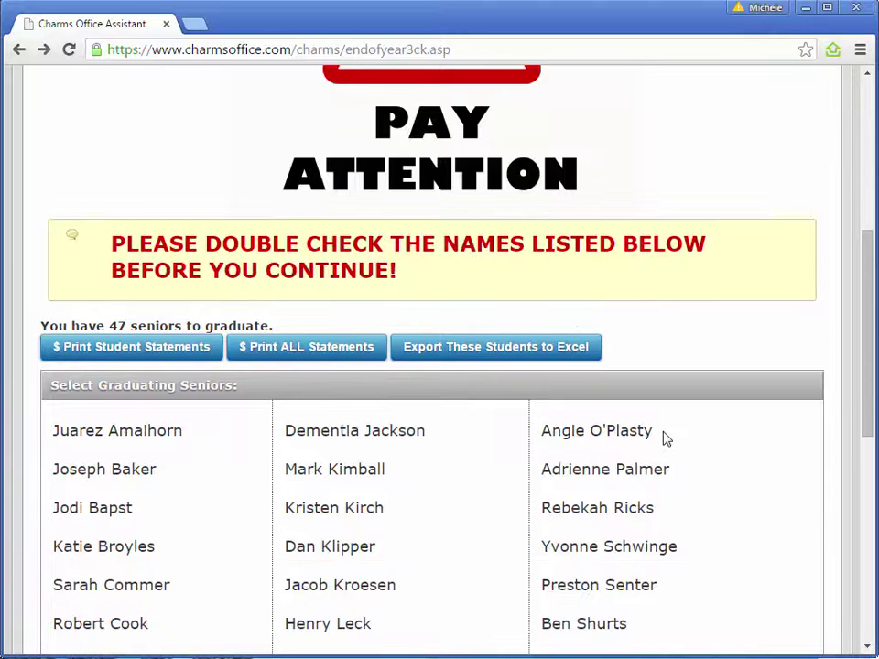
pyautogui.scroll(-1, 666, 440)
pyautogui.scroll(-2, 667, 439)
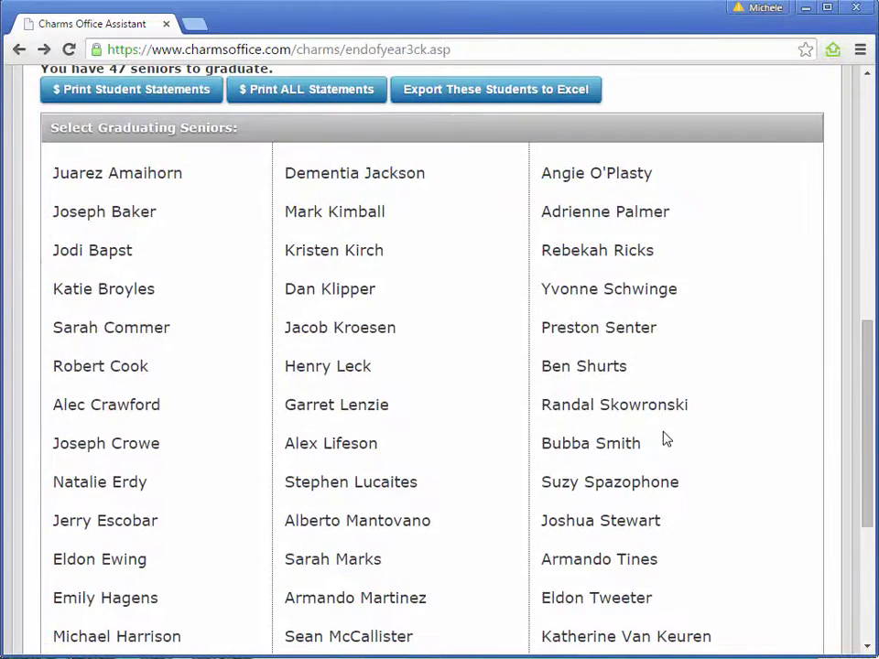
pyautogui.scroll(-4, 666, 439)
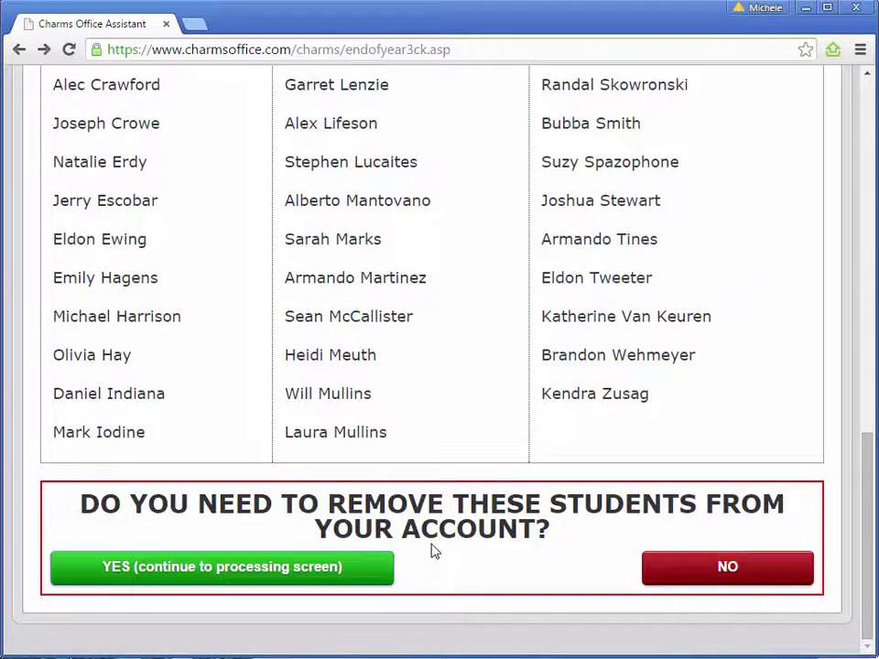
# Choose YES to continue to the Graduate Seniors processing screen
pyautogui.click(338, 574)
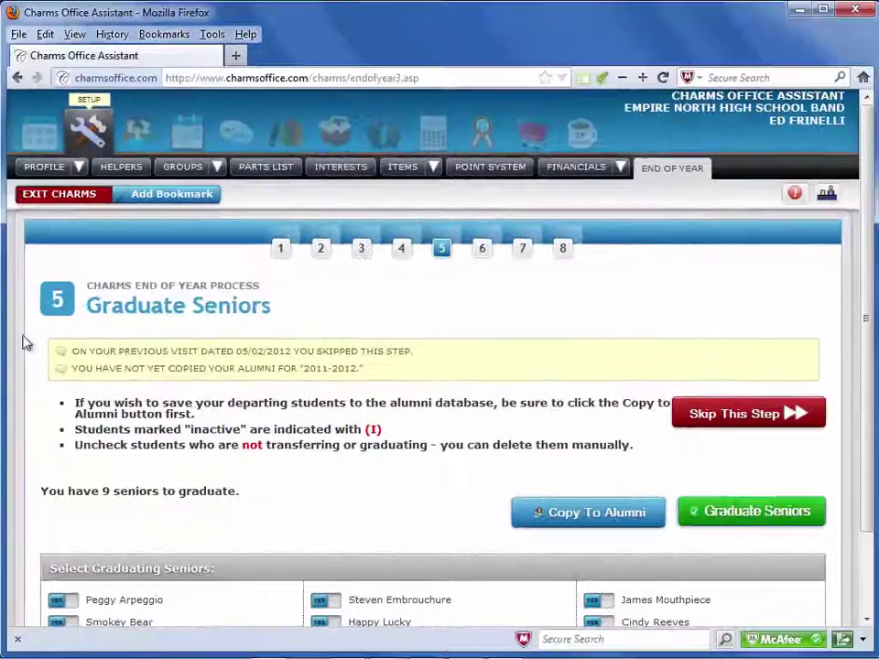
# Switch one senior's graduation toggle from YES to NO
pyautogui.scroll(-2, 190, 393)
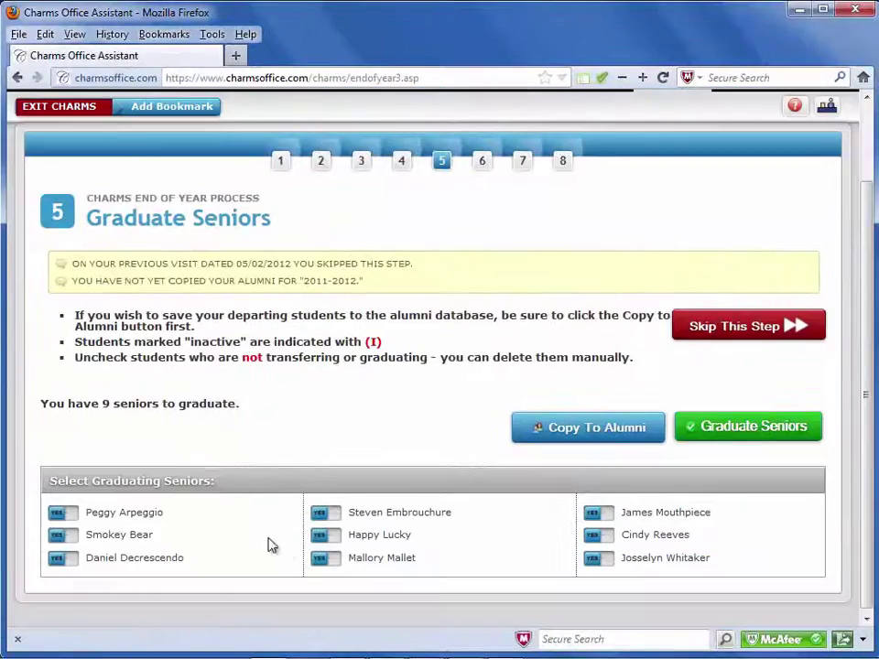
pyautogui.click(335, 541)
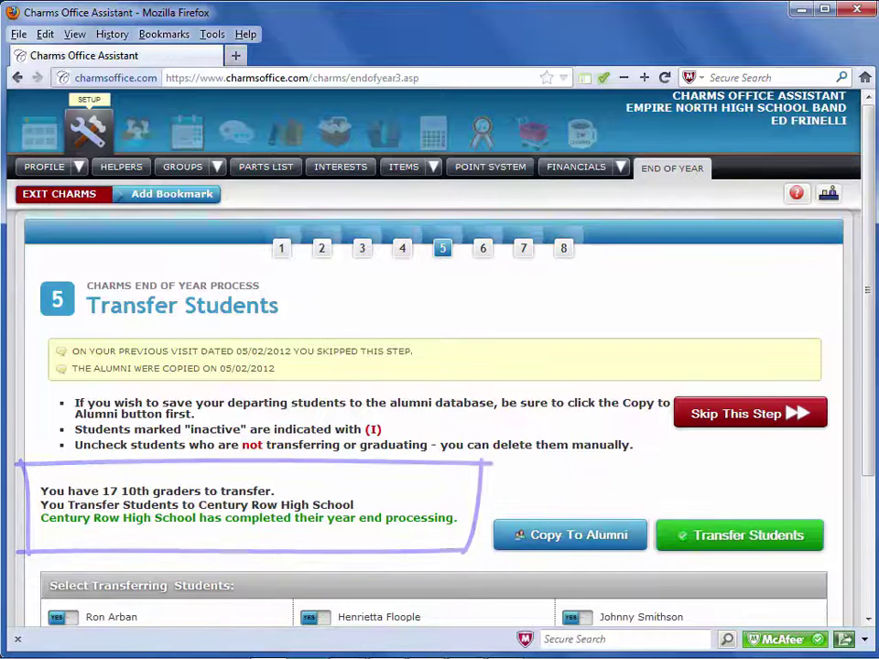
# Exclude one student from transfer and select Century Row High School Band as destination
pyautogui.scroll(-4, 122, 526)
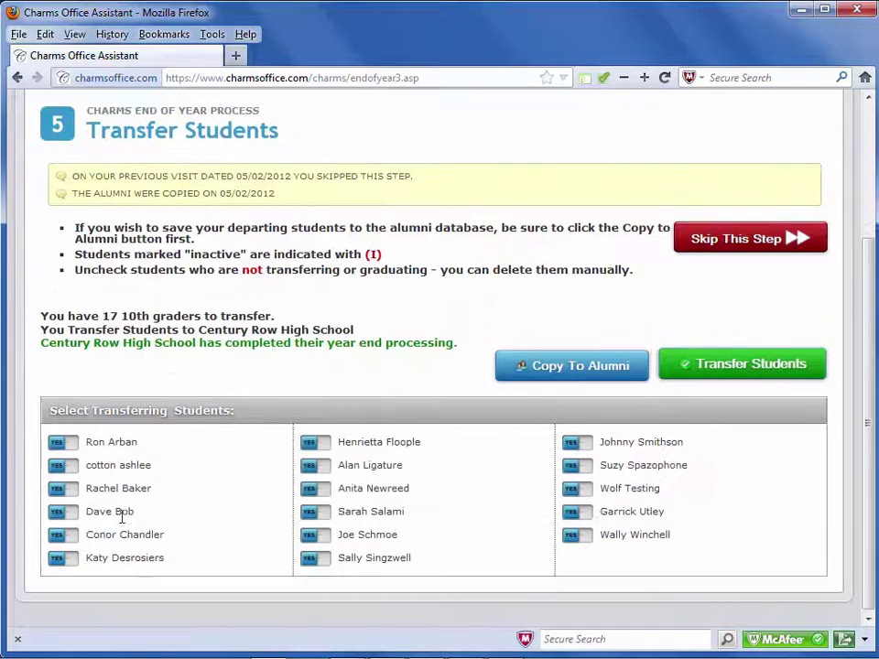
pyautogui.click(318, 441)
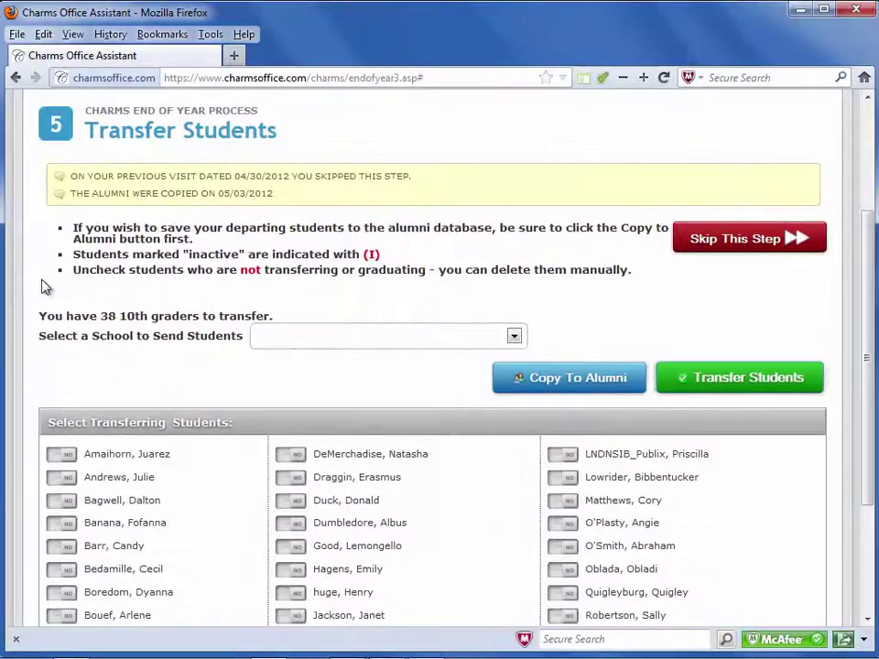
pyautogui.click(514, 335)
pyautogui.moveTo(520, 366); pyautogui.dragTo(523, 565)
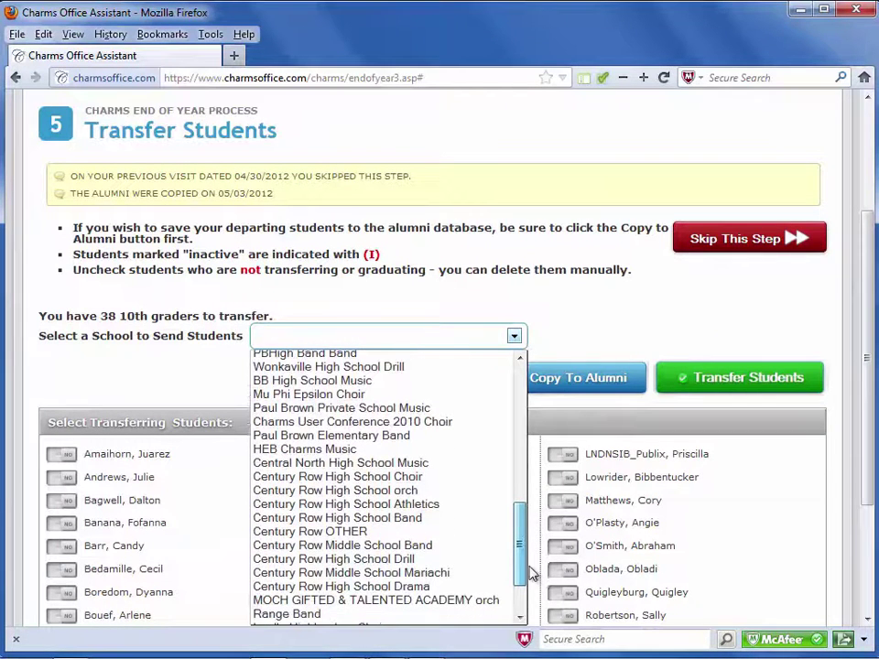
pyautogui.click(438, 519)
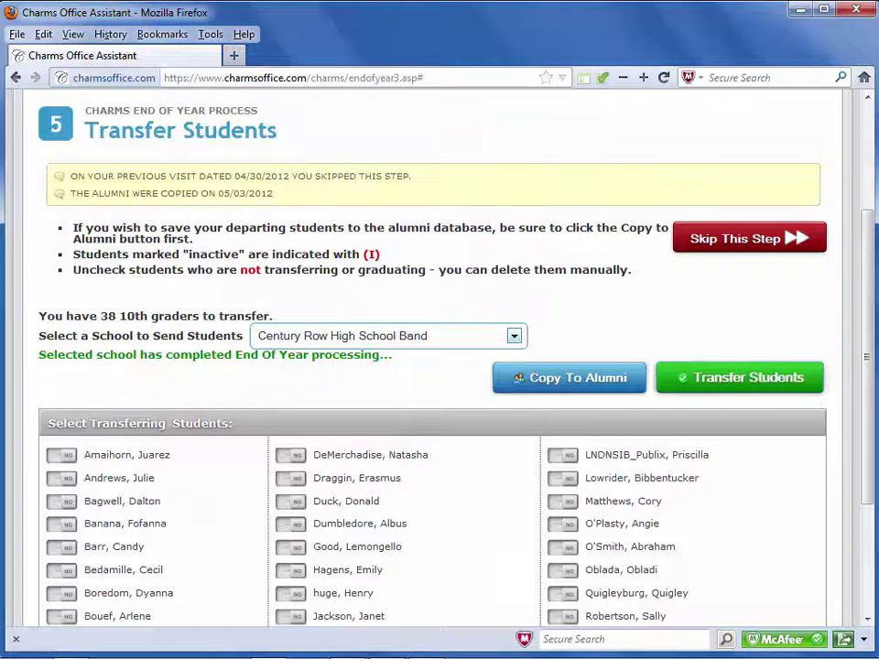
# Mark three 10th graders YES for transfer to Century Row High School Band
pyautogui.click(63, 456)
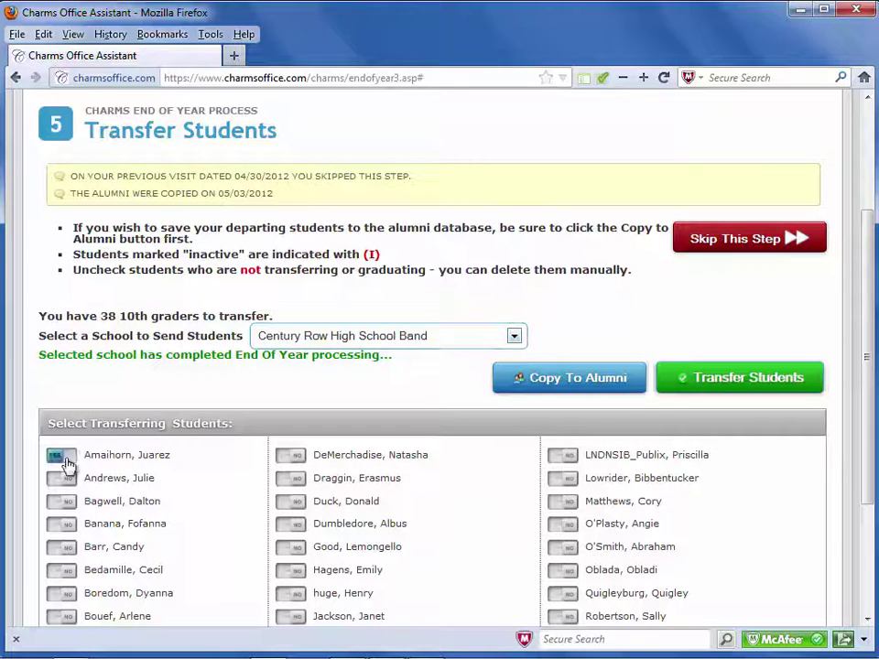
pyautogui.click(68, 594)
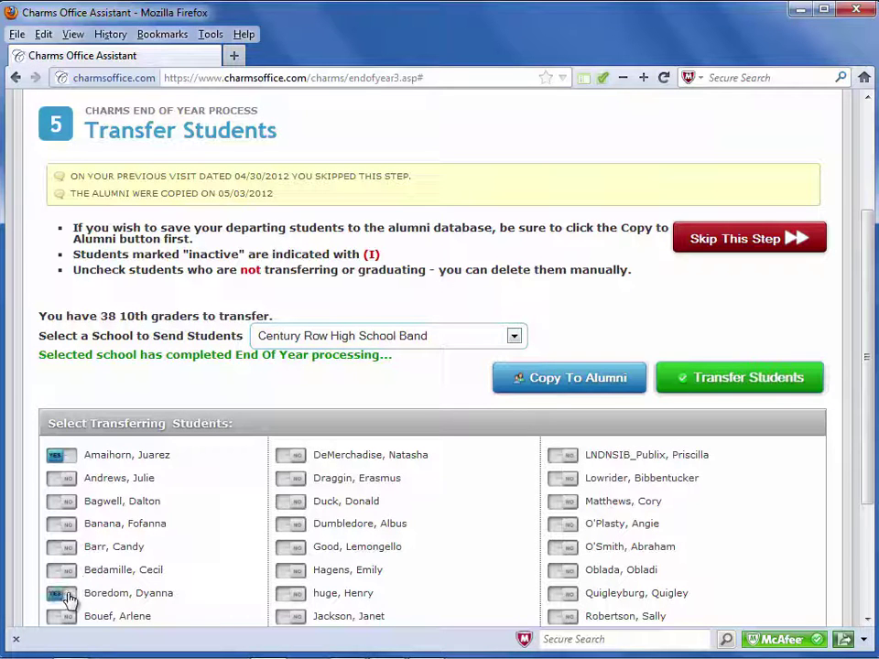
pyautogui.click(293, 573)
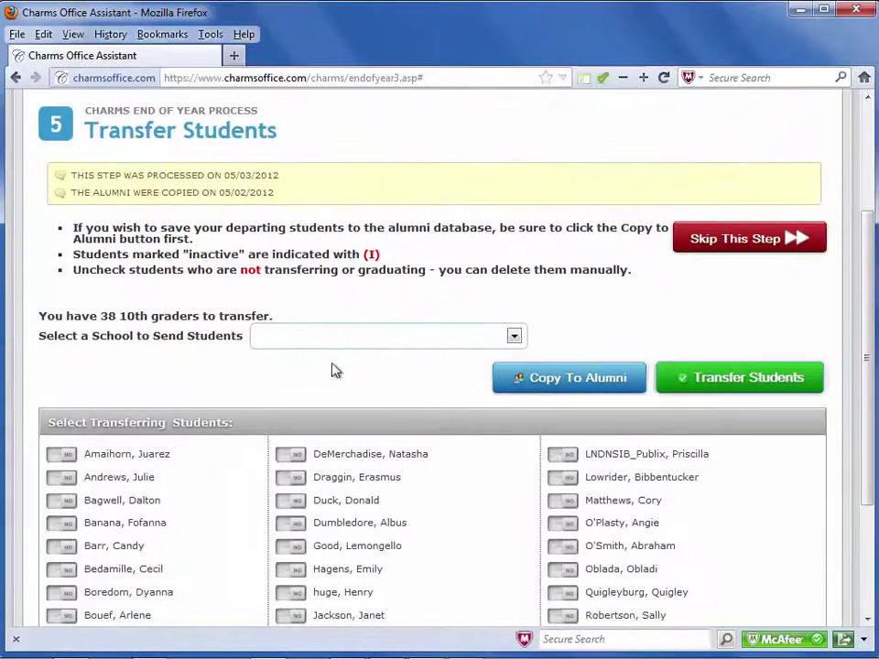
# Send three 10th graders to Muggle High School Band and set one student to NO for deletion
pyautogui.click(516, 337)
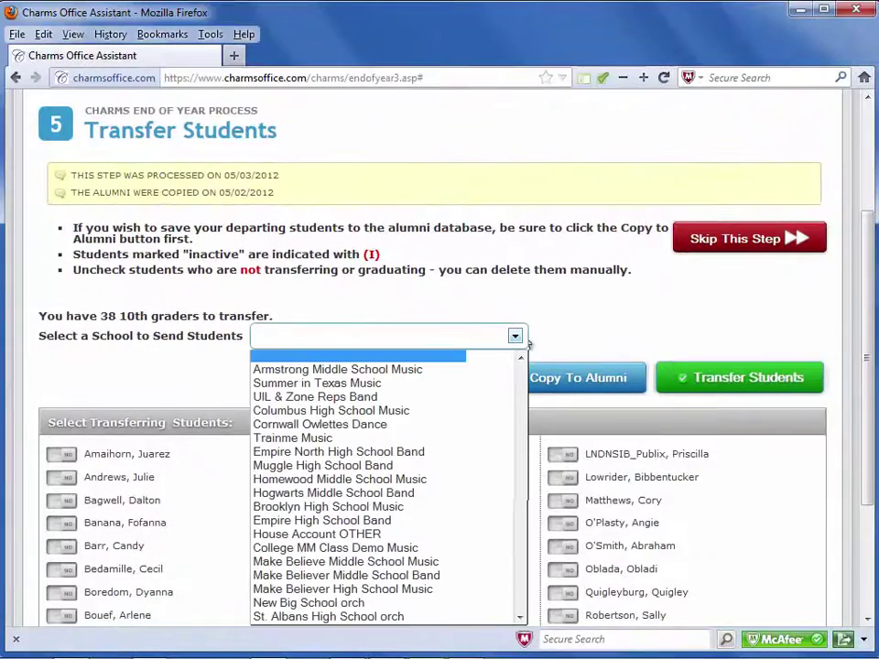
pyautogui.click(375, 466)
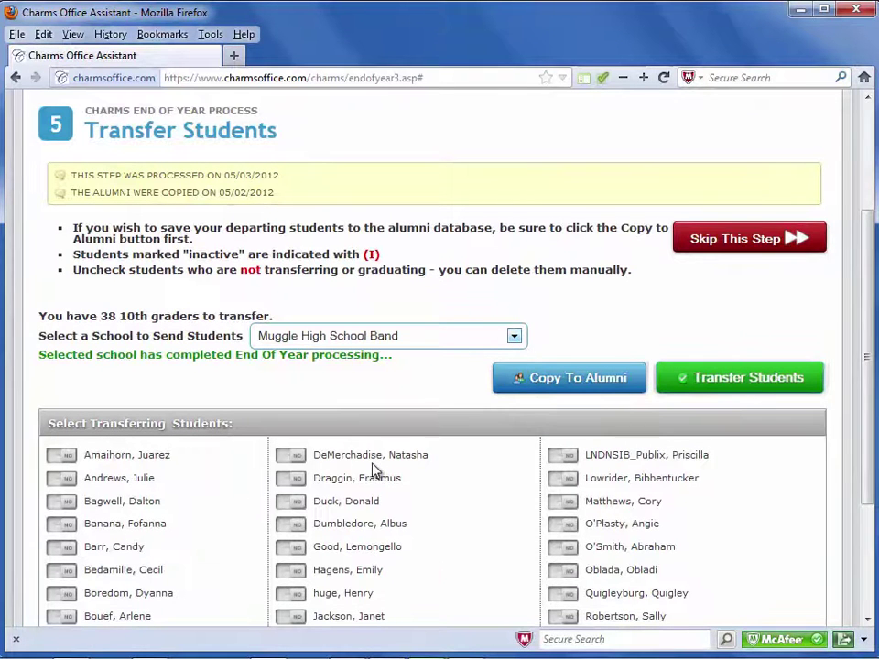
pyautogui.click(297, 503)
pyautogui.click(560, 524)
pyautogui.click(560, 569)
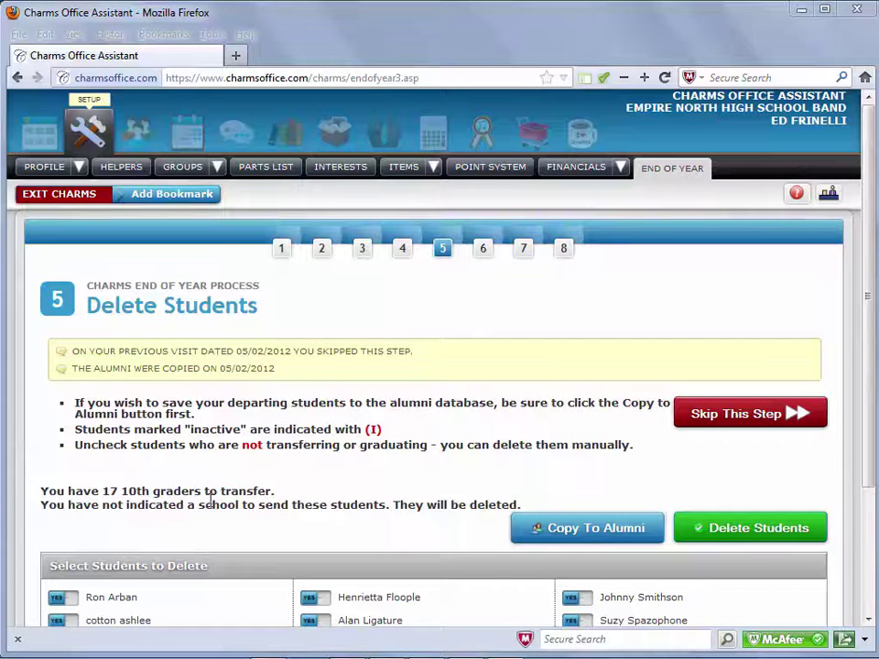
pyautogui.scroll(-3, 224, 500)
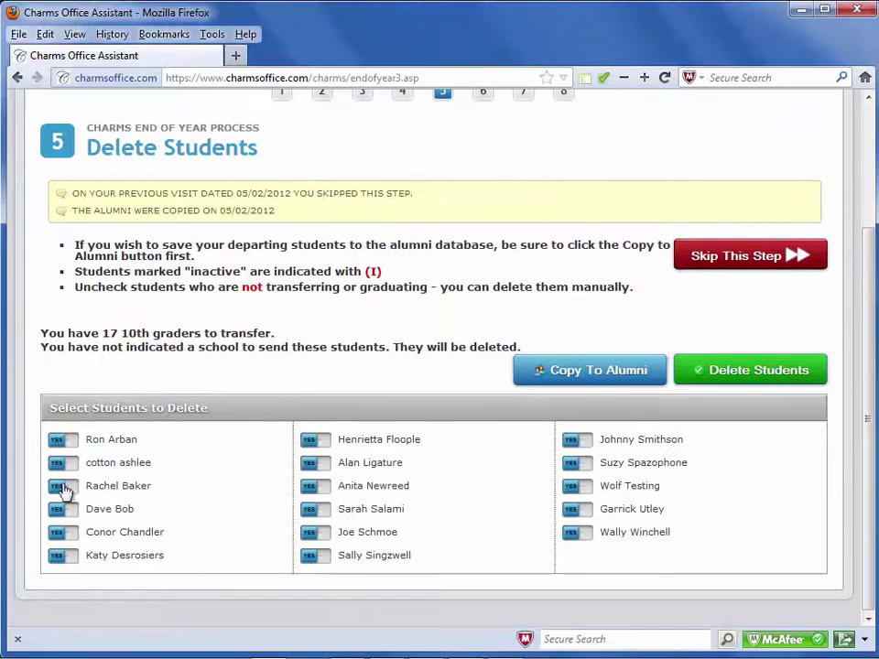
pyautogui.click(316, 516)
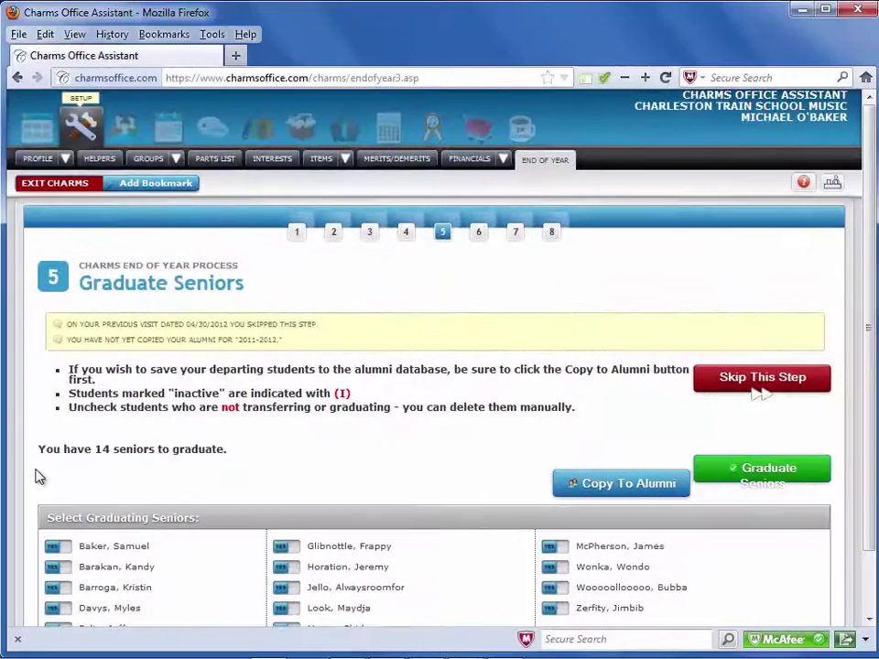
# Copy the 14 seniors to alumni and confirm with OK
pyautogui.click(597, 490)
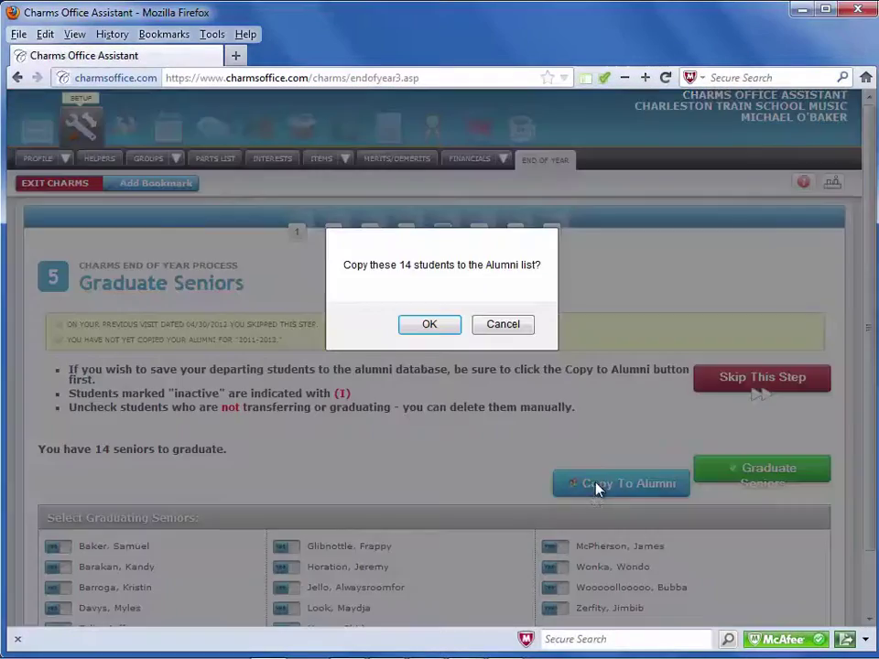
pyautogui.click(413, 329)
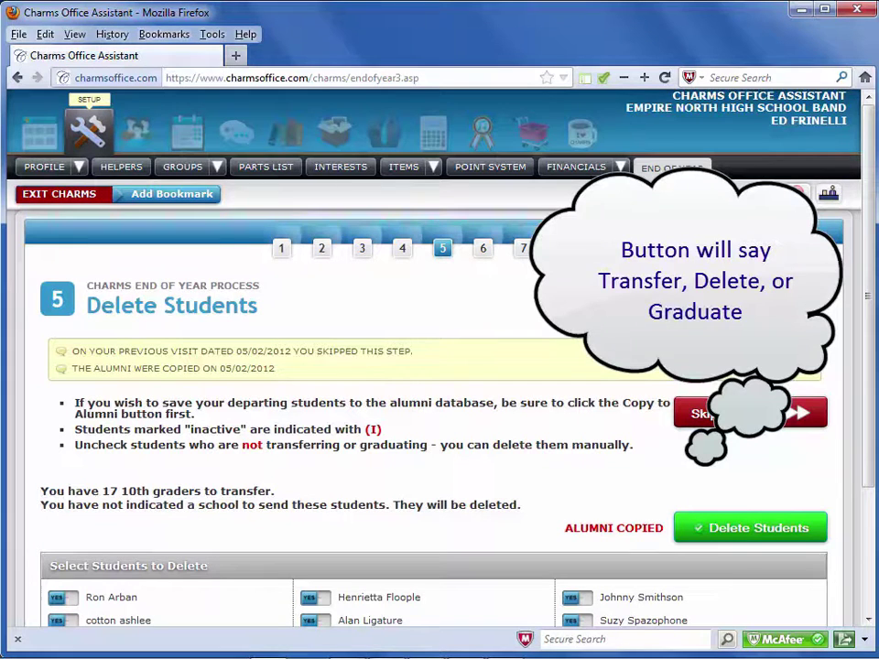
# Delete the selected 10th graders' records, confirming the no-undo prompt
pyautogui.click(725, 531)
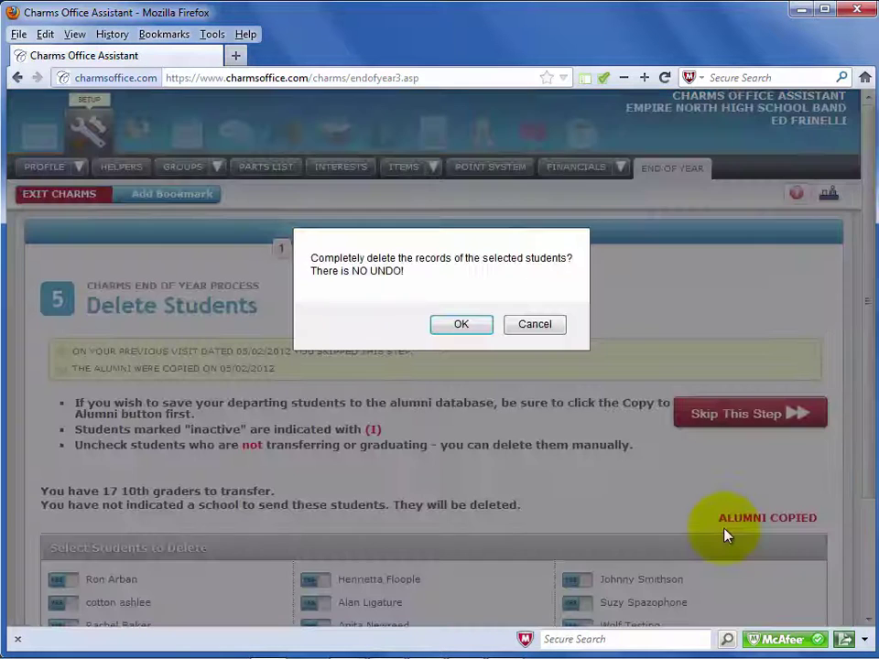
pyautogui.click(459, 325)
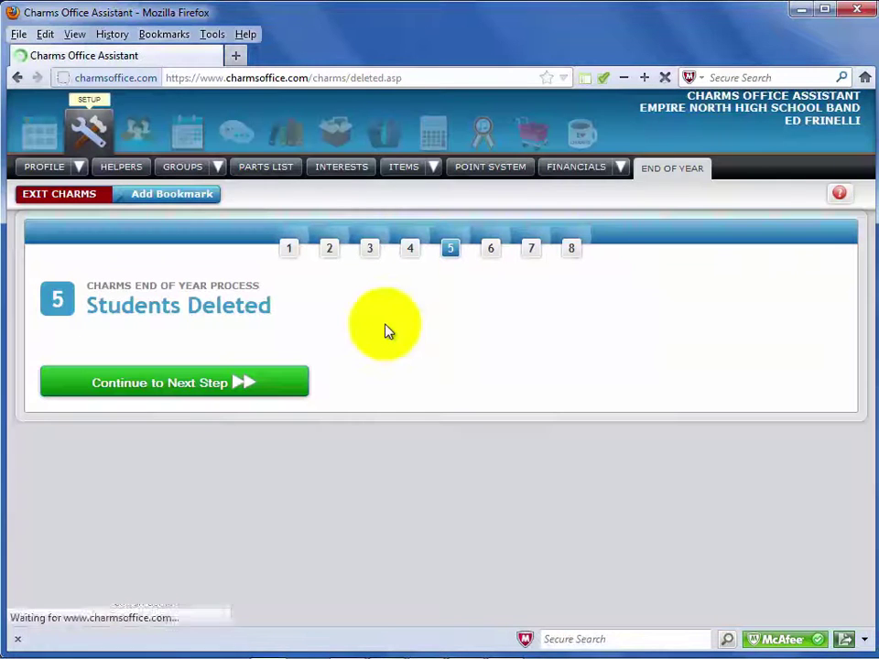
# Advance to step 6 and choose Promote Students for the 85 listed students
pyautogui.click(293, 383)
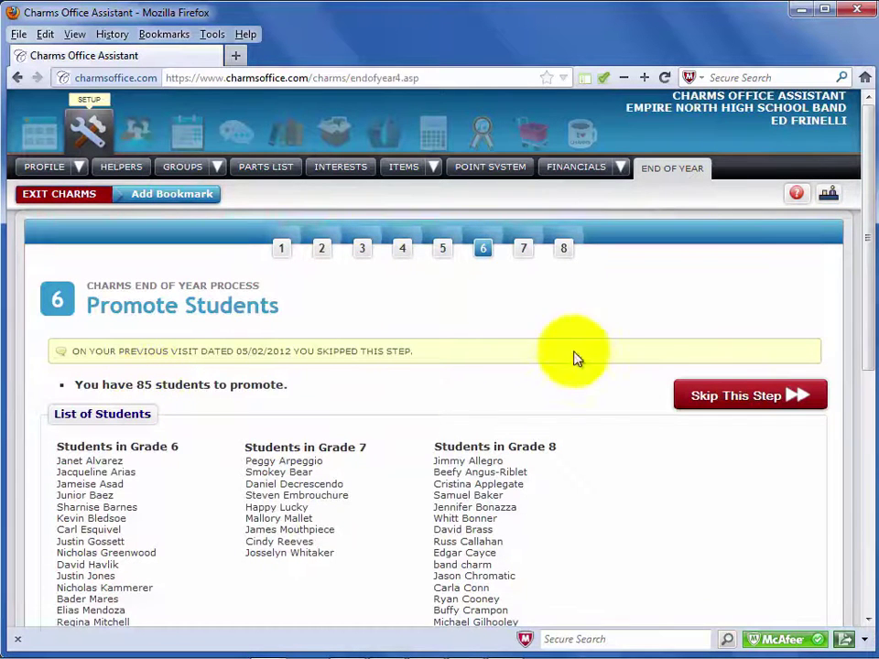
pyautogui.click(702, 400)
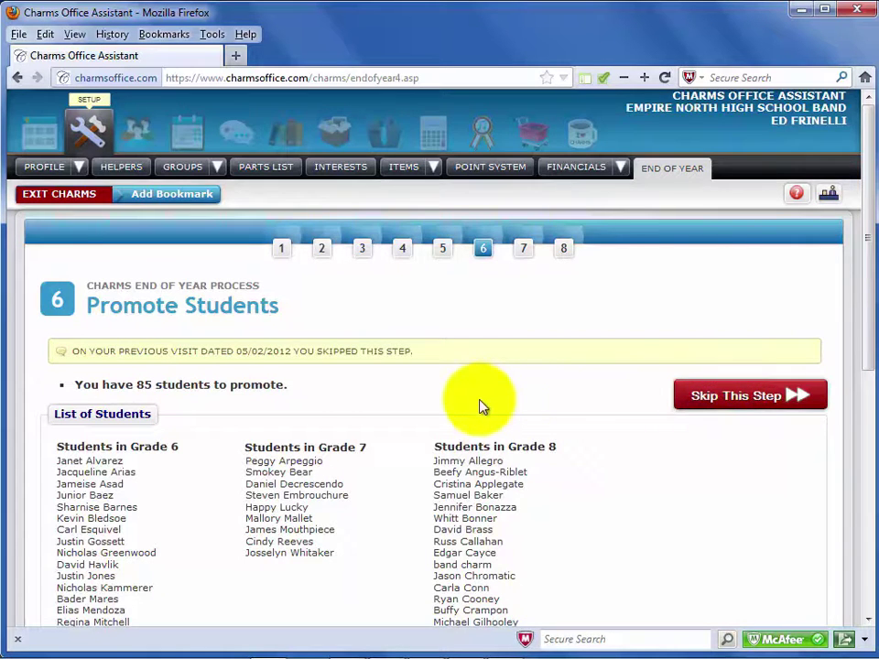
pyautogui.scroll(-5, 482, 407)
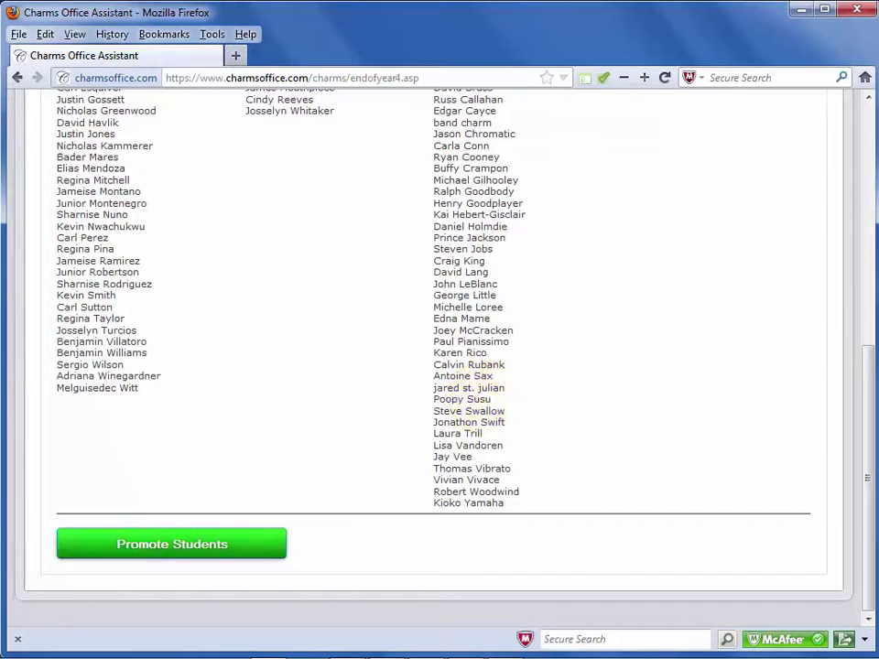
pyautogui.click(214, 552)
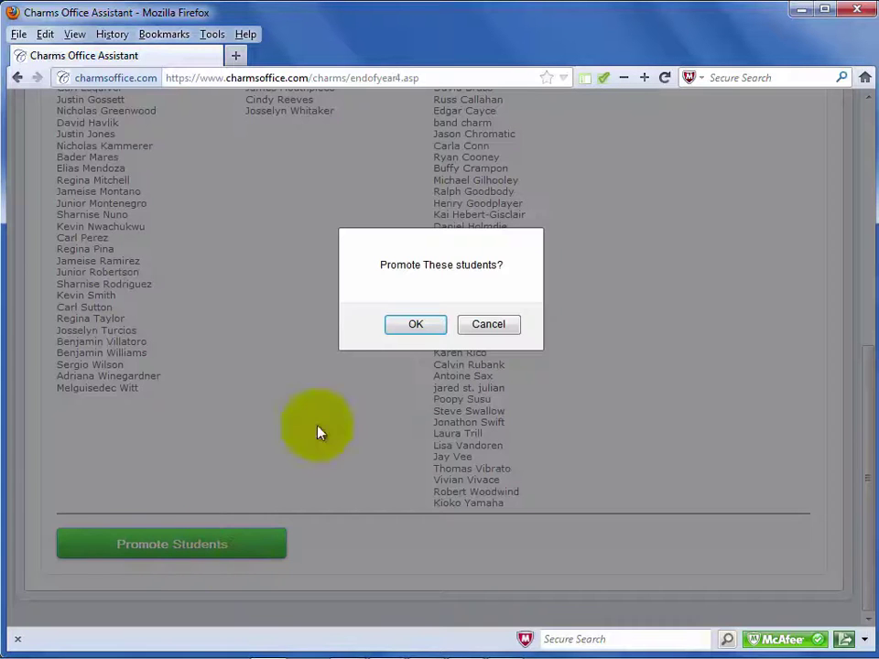